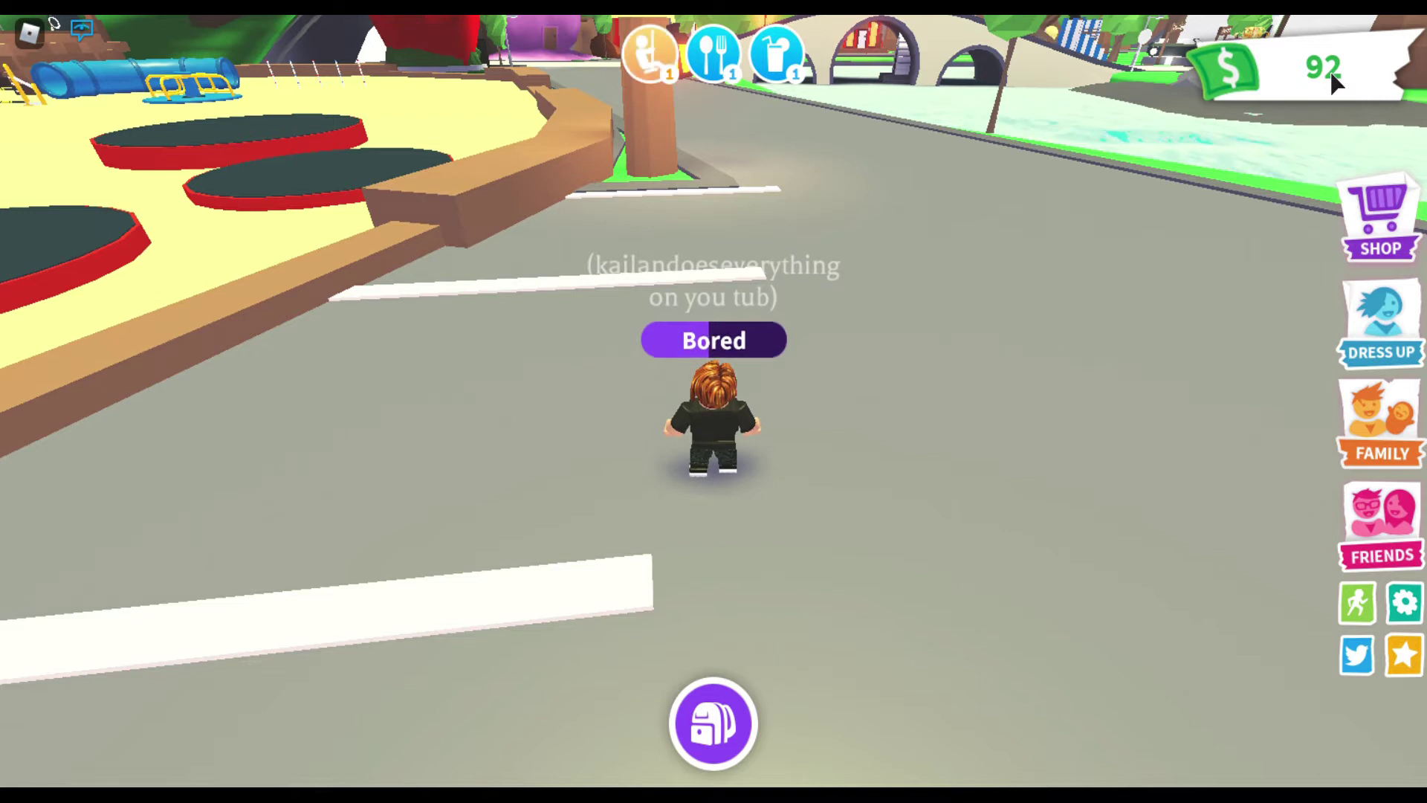
Step: Run and jump along the road toward the river
key("w")
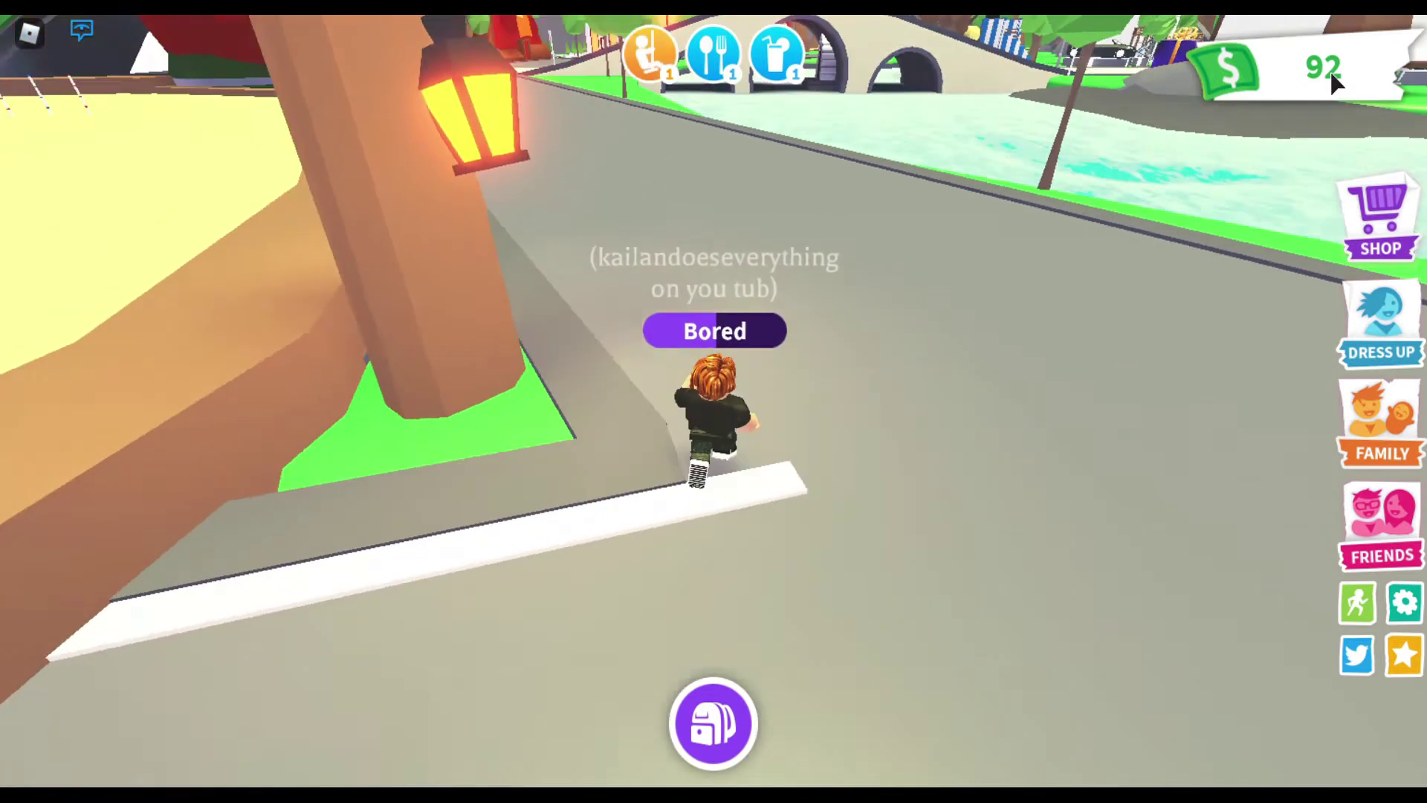
key("w")
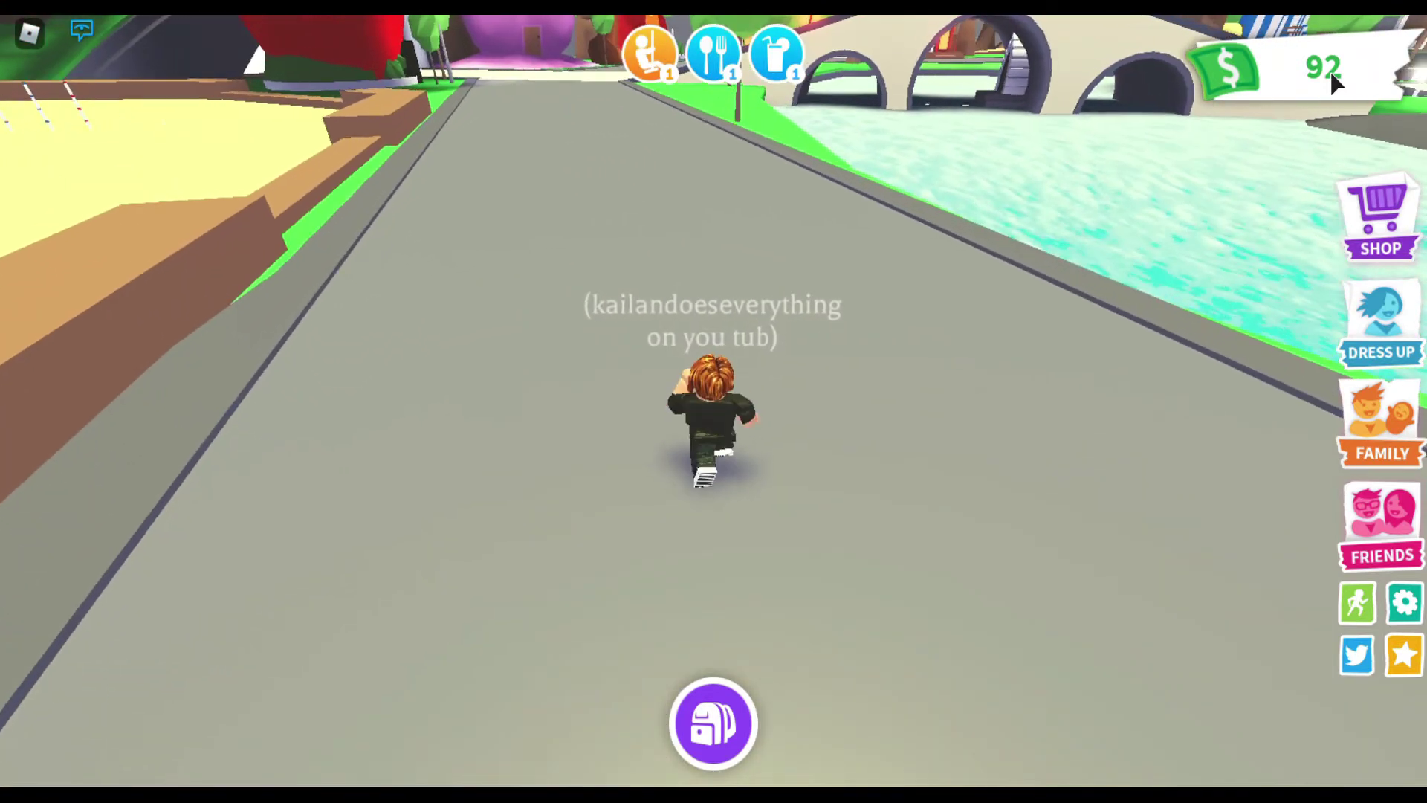
key("w")
key("space")
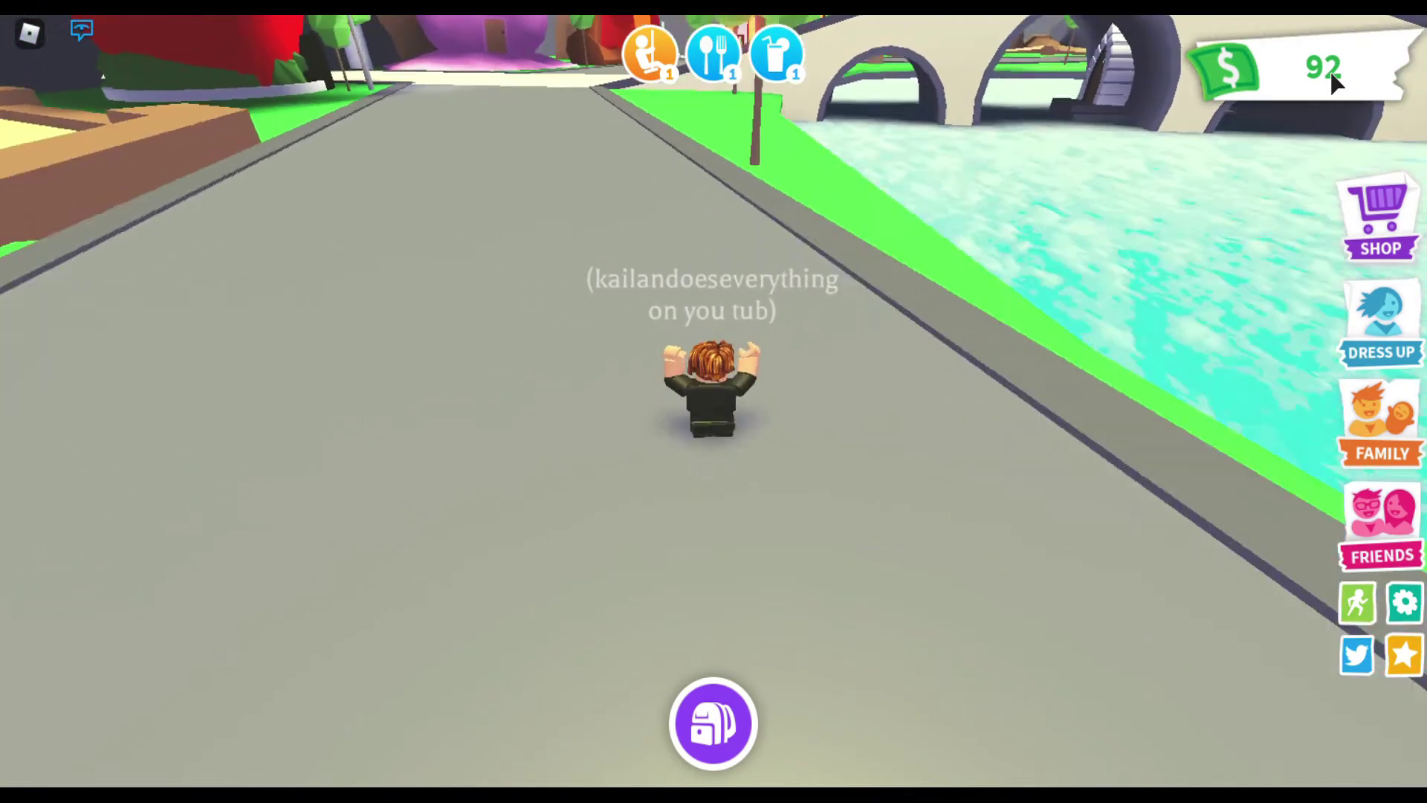
Step: Cross the grass and swim under the bridge to the glowing doorway
key("w")
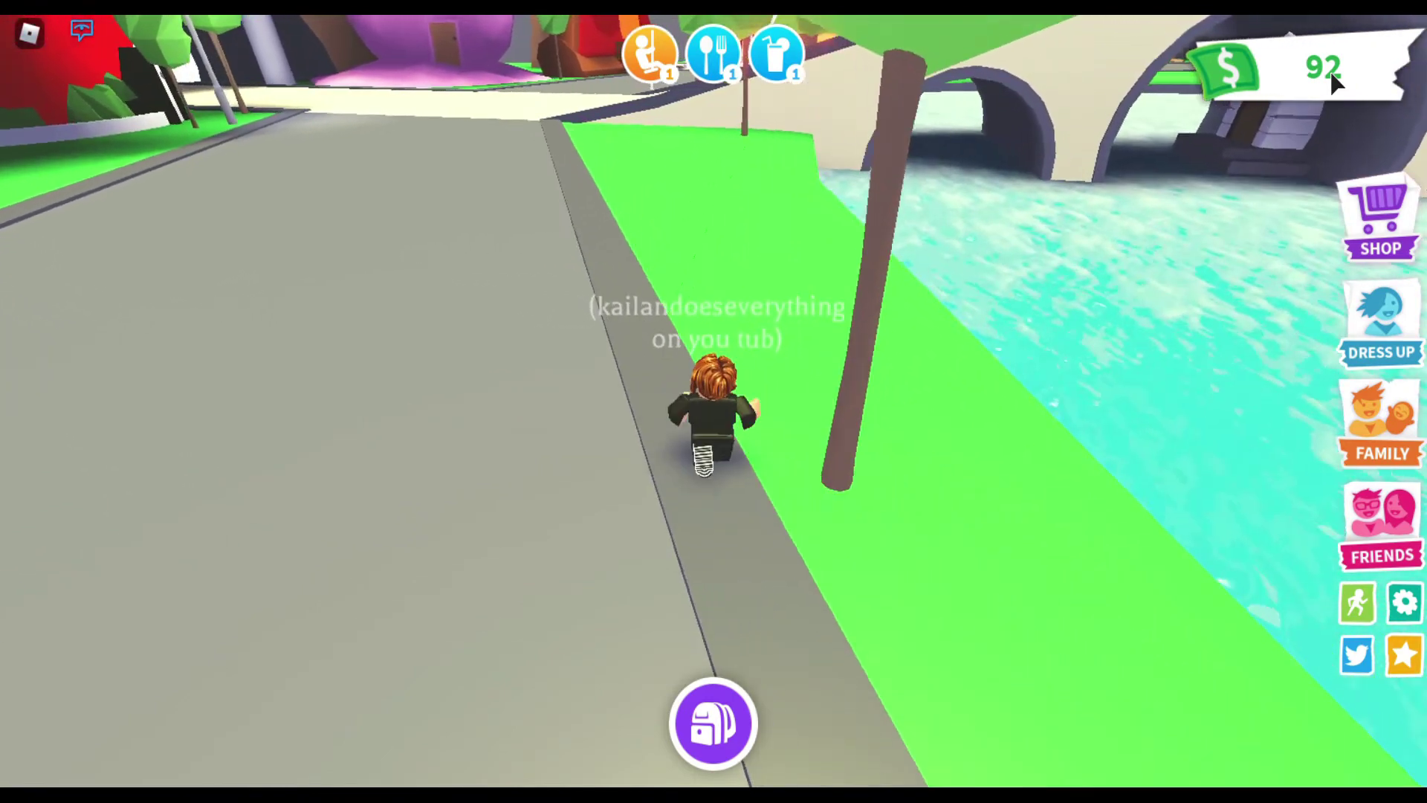
key("w")
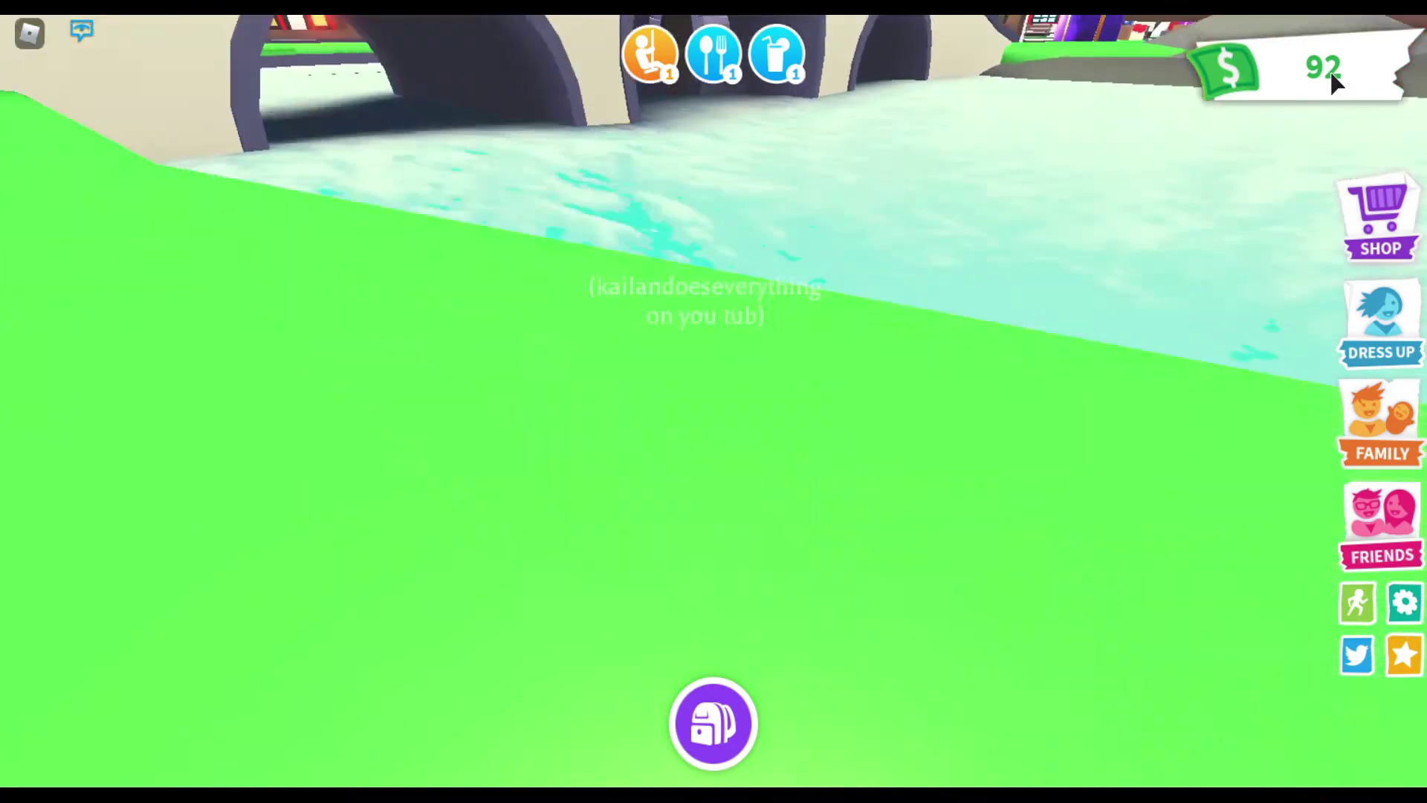
key("w")
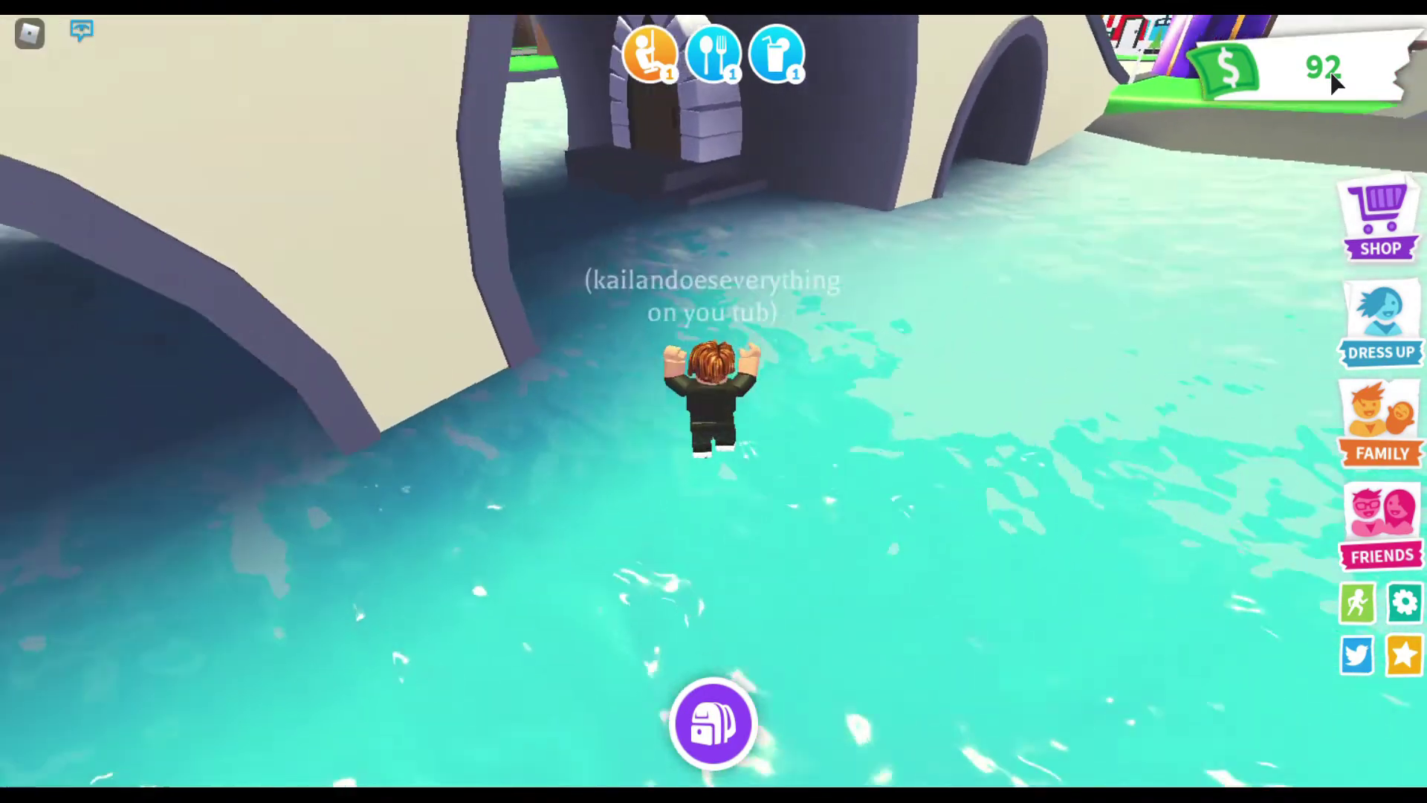
key("w")
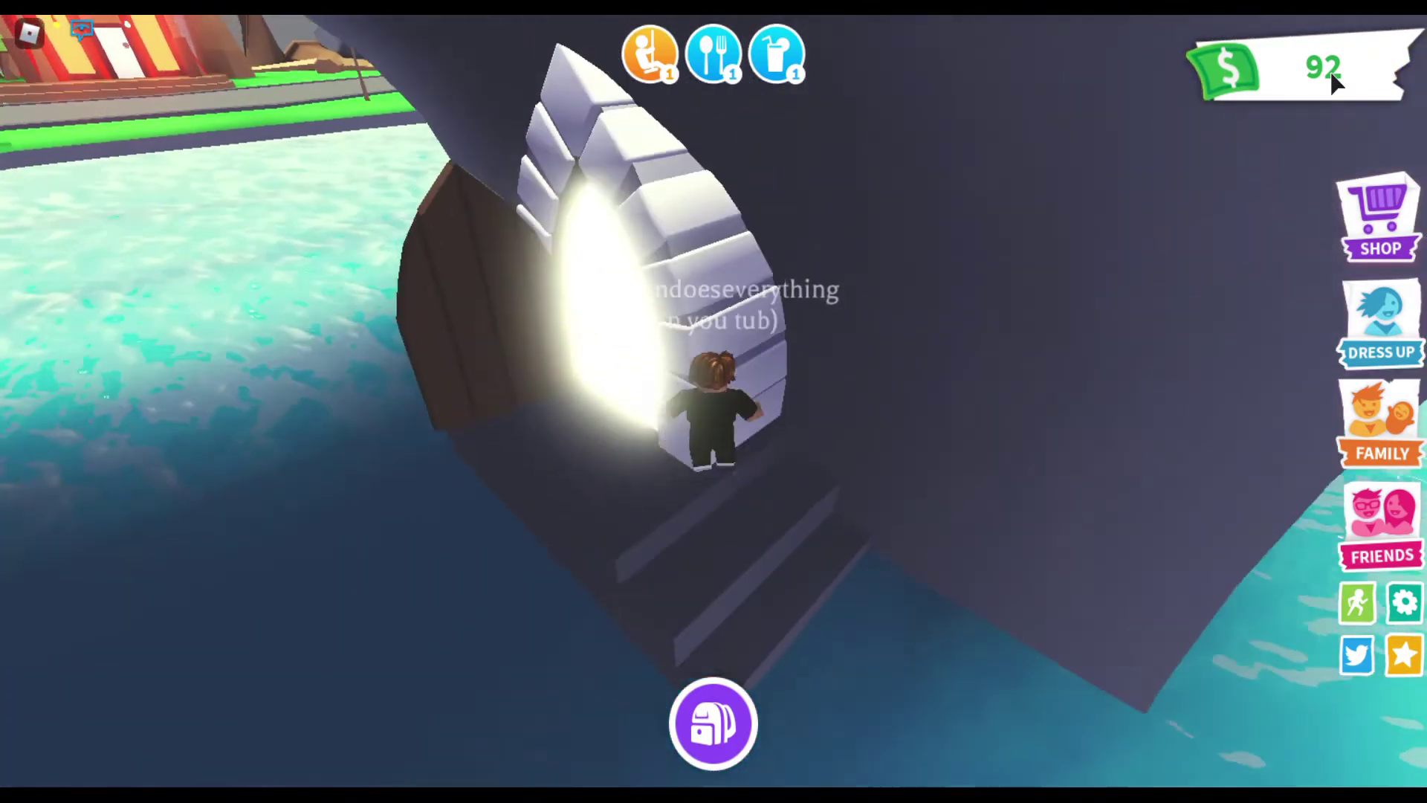
key("w")
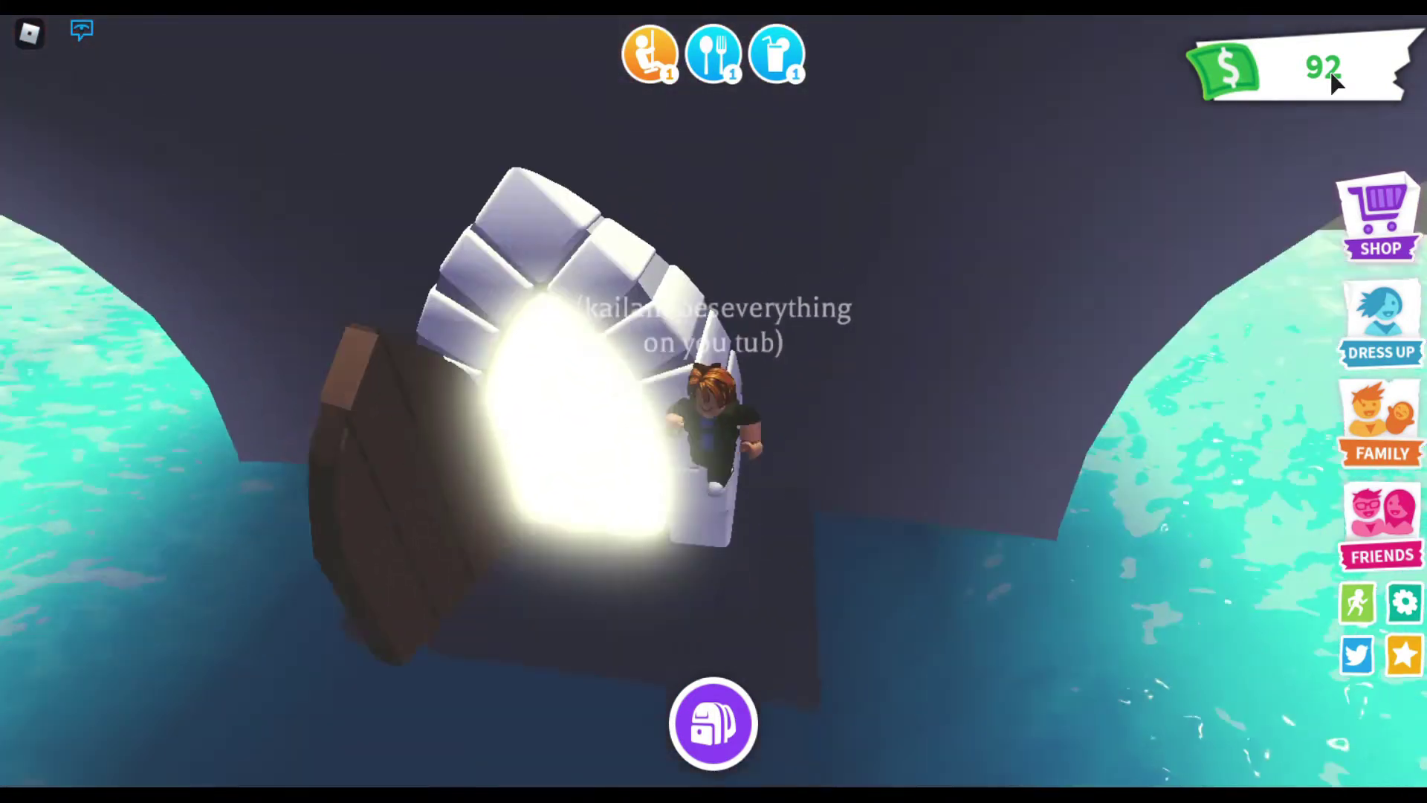
Step: Enter the glowing door, run down the cave hallway, and climb onto the ring platform
key("w")
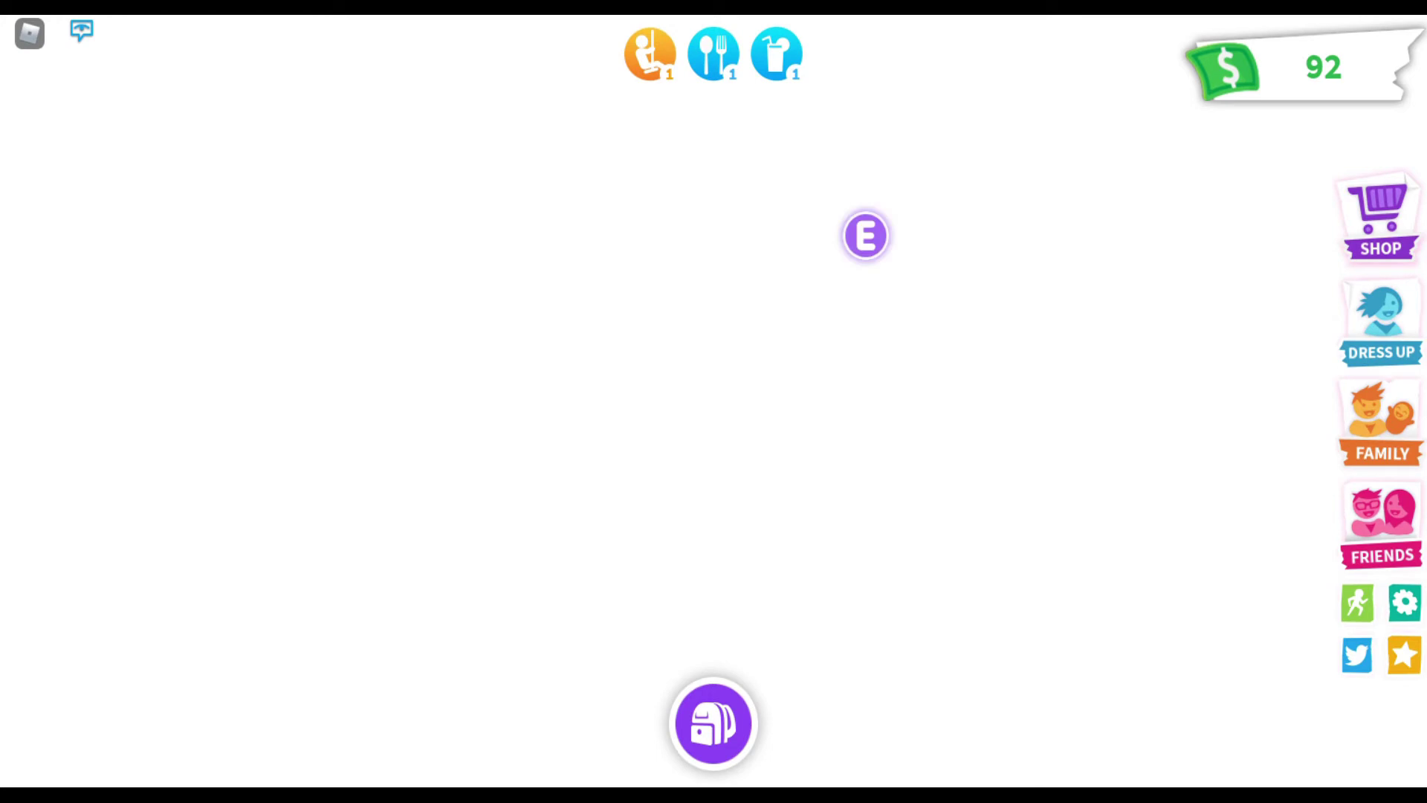
key("w")
key("w")
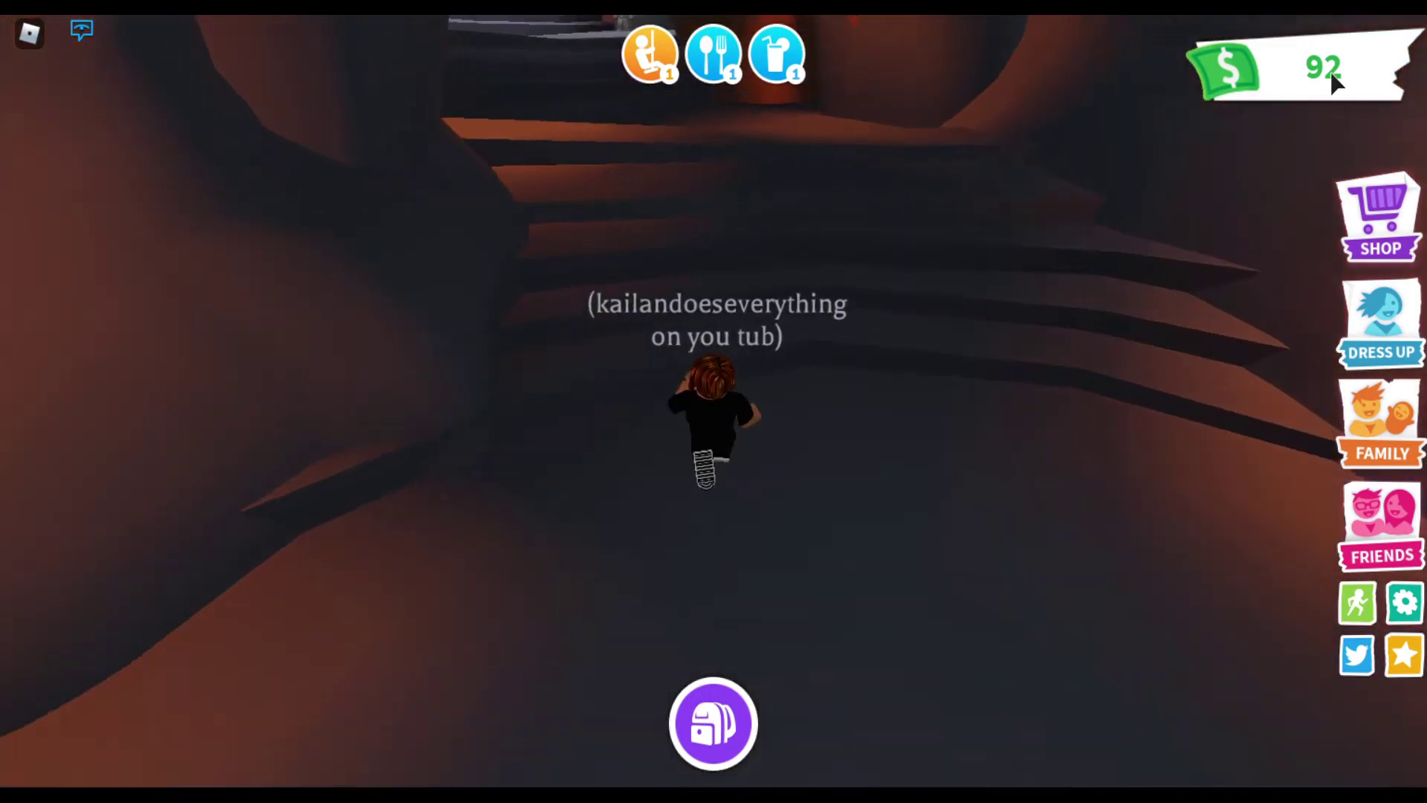
key("w")
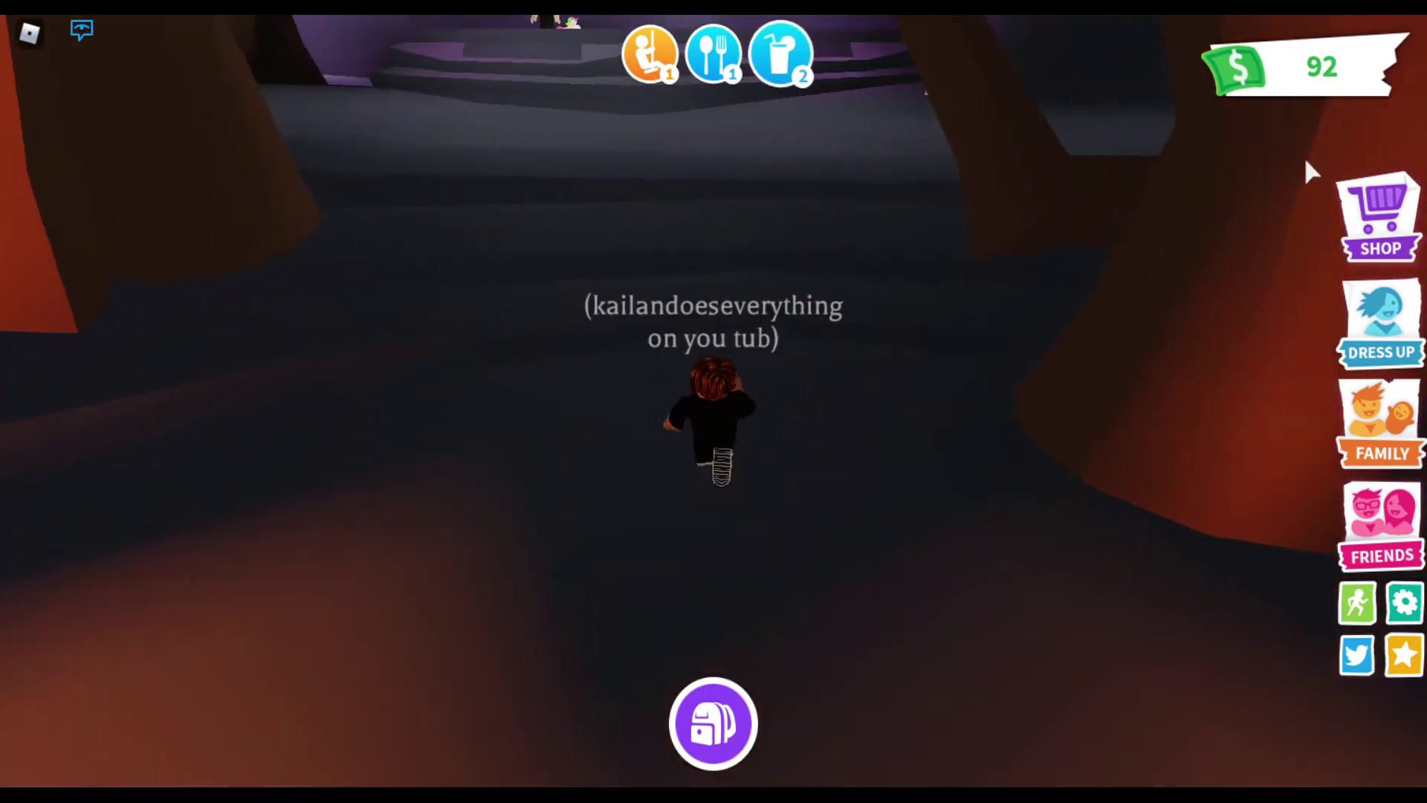
key("w")
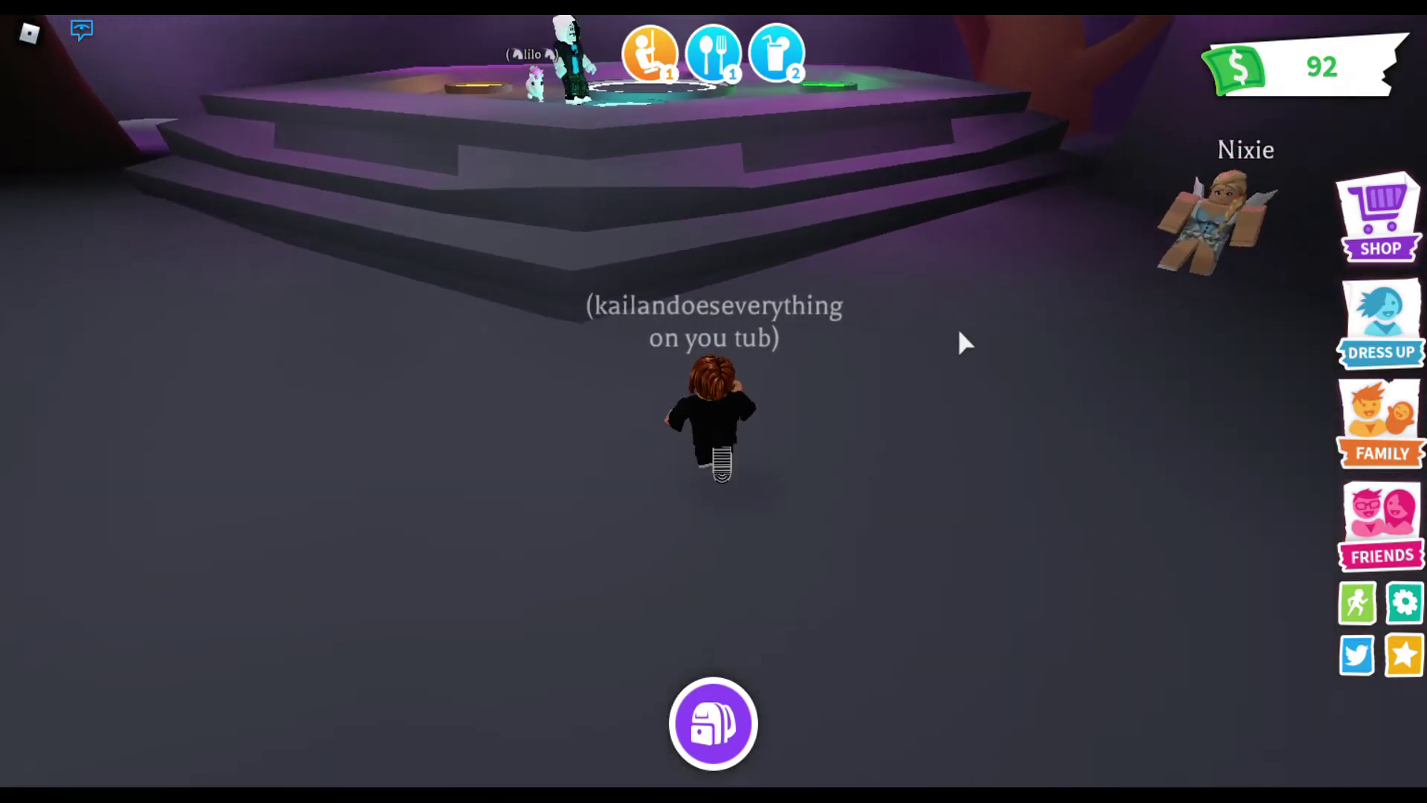
key("w")
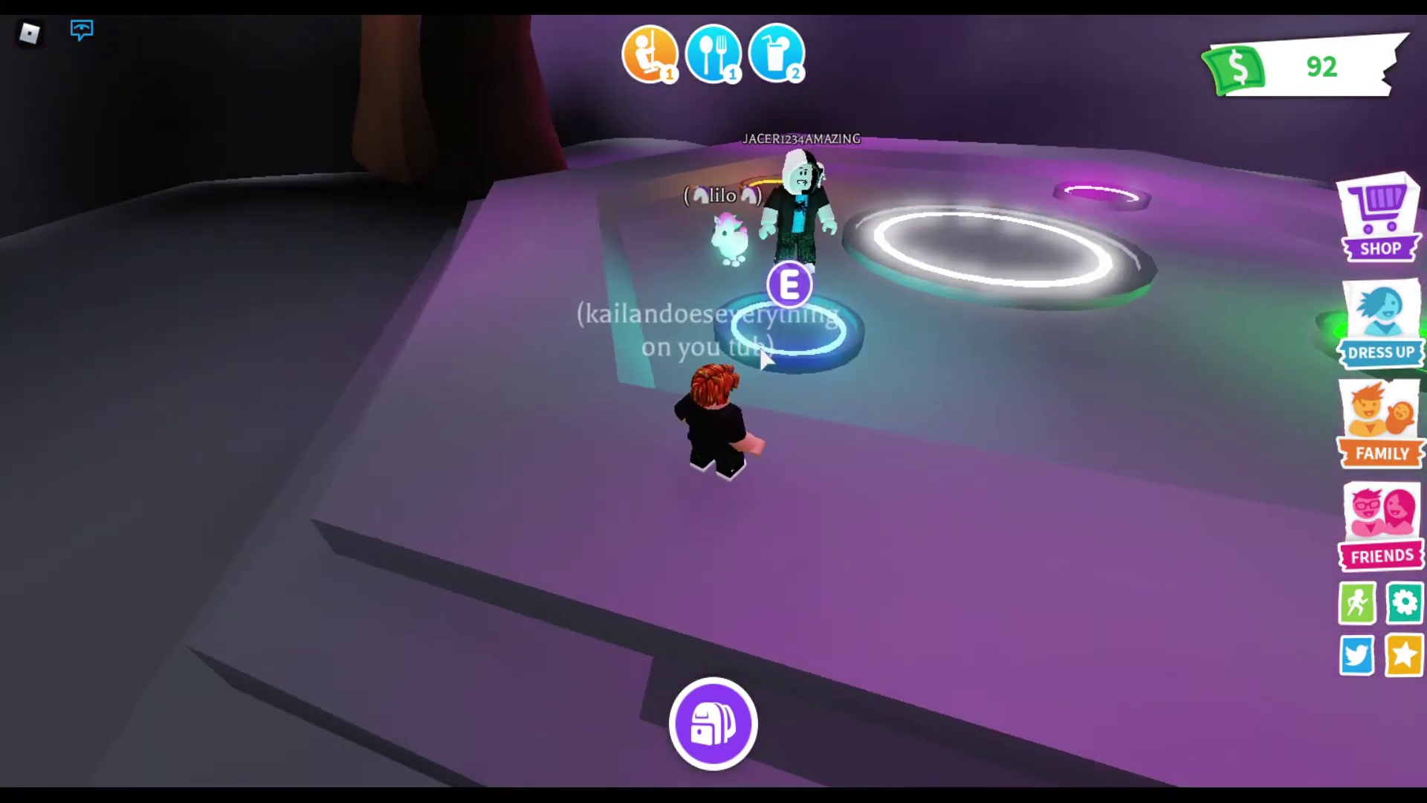
Step: Place Lunar Ox pets from the Backpack on the blue and yellow rings
key("e")
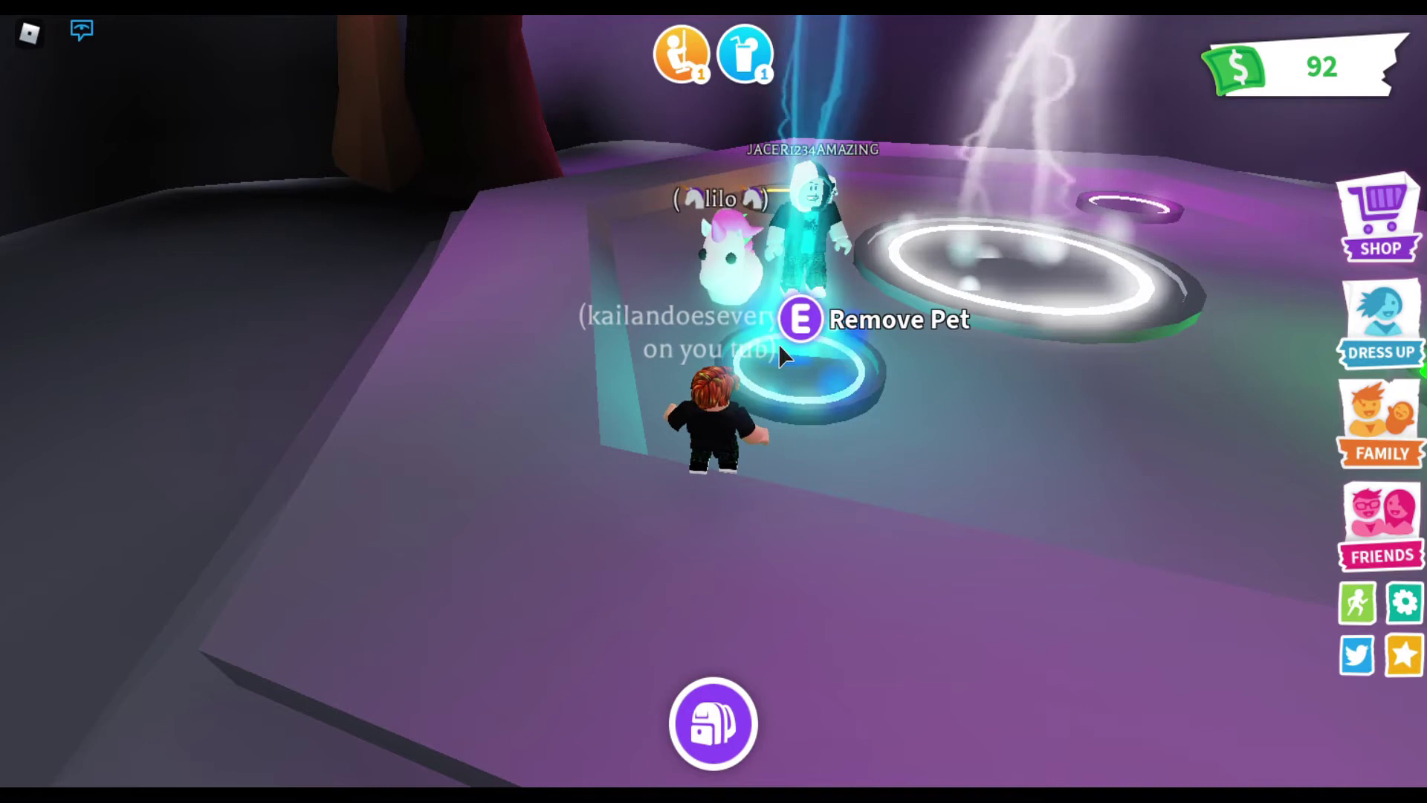
left_click(713, 725)
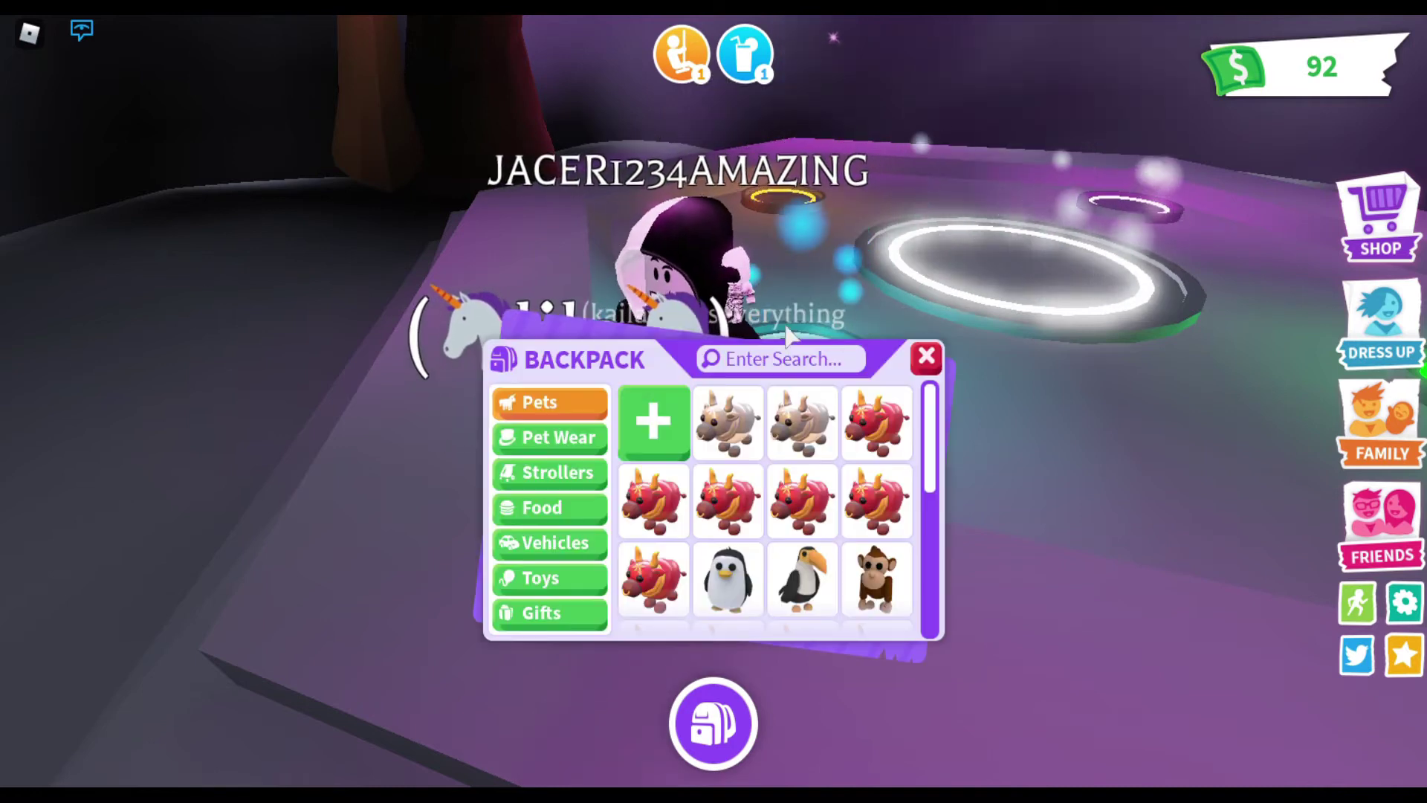
left_click(729, 501)
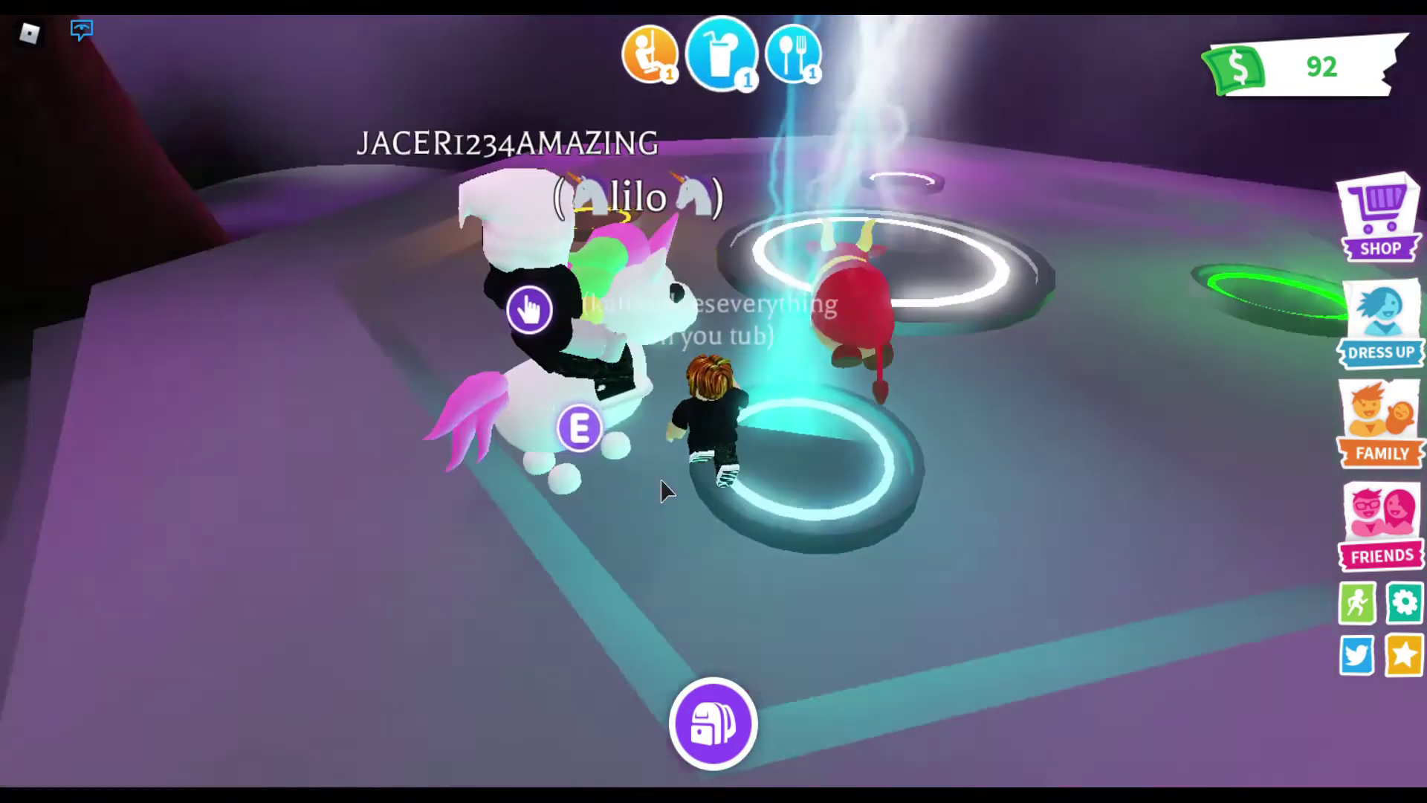
key("w")
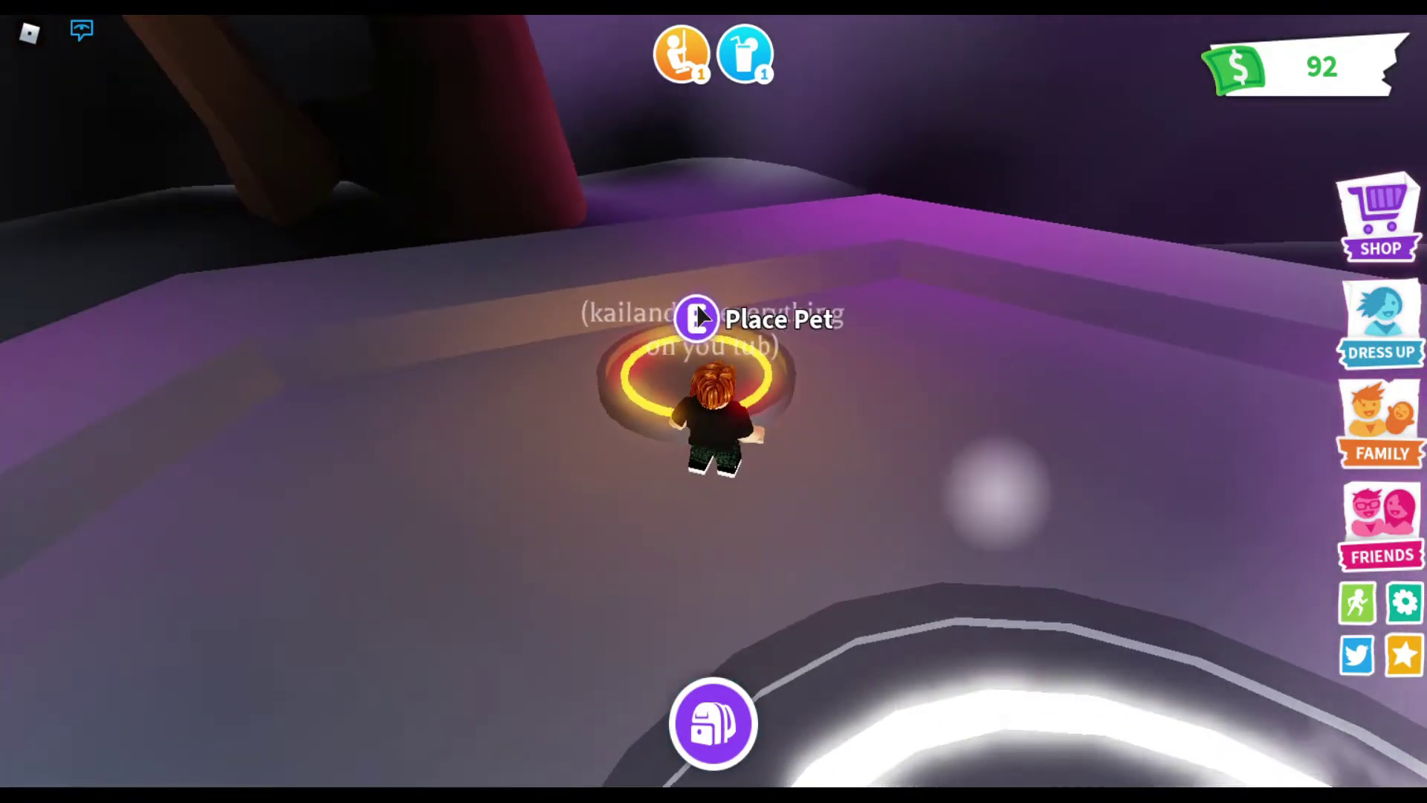
key("e")
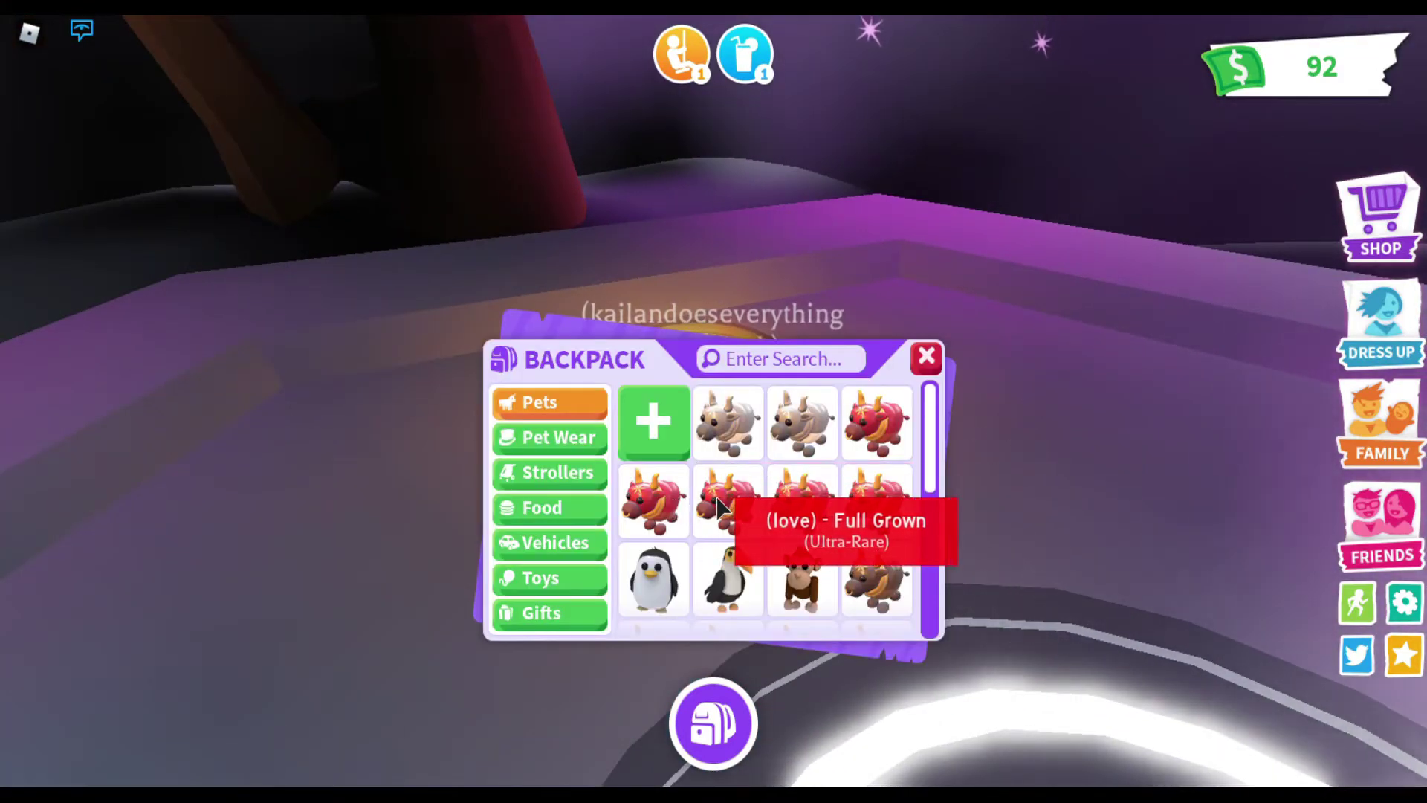
left_click(730, 501)
Step: Place Lunar Ox pets on the pink and green rings to start the fusion
key("w")
key("w")
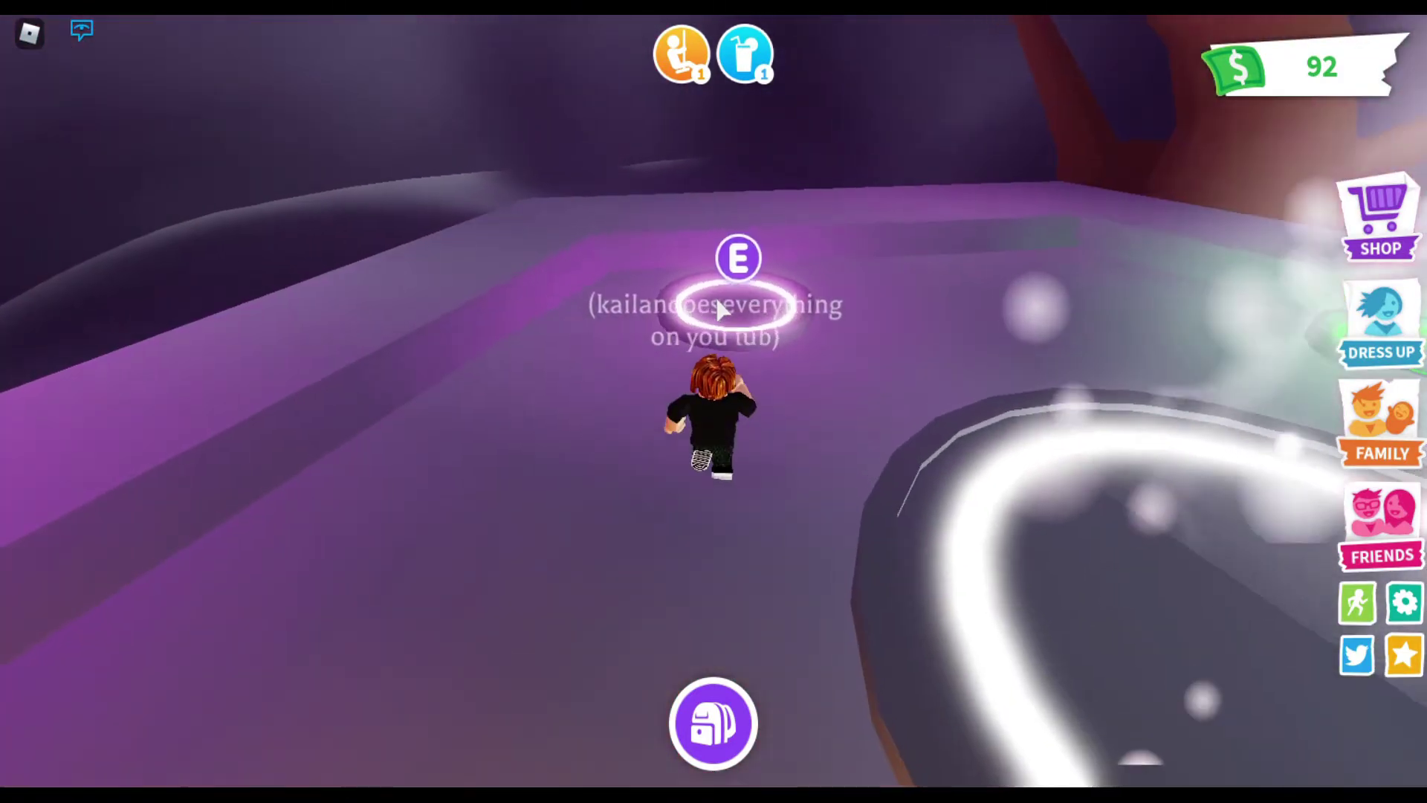
key("e")
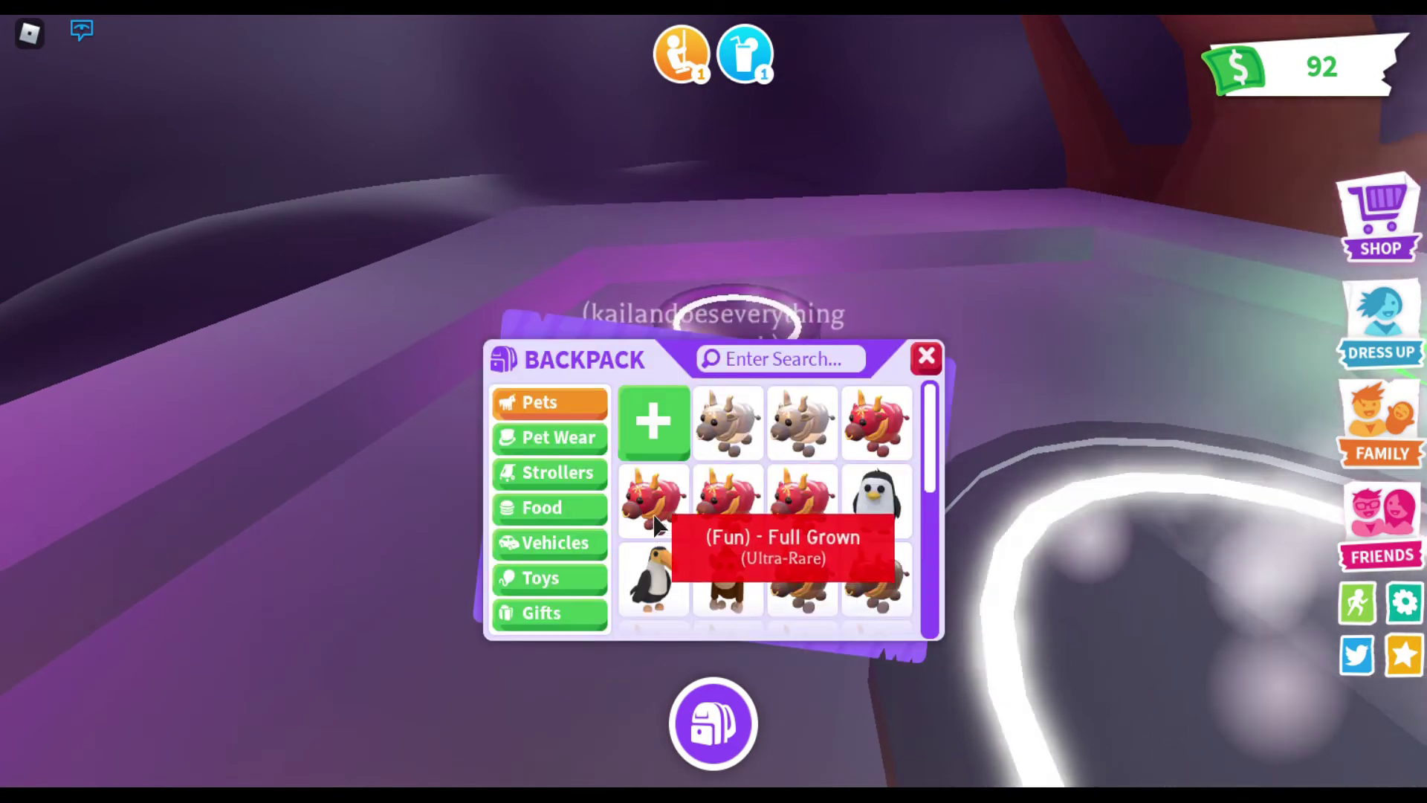
left_click(730, 500)
key("w")
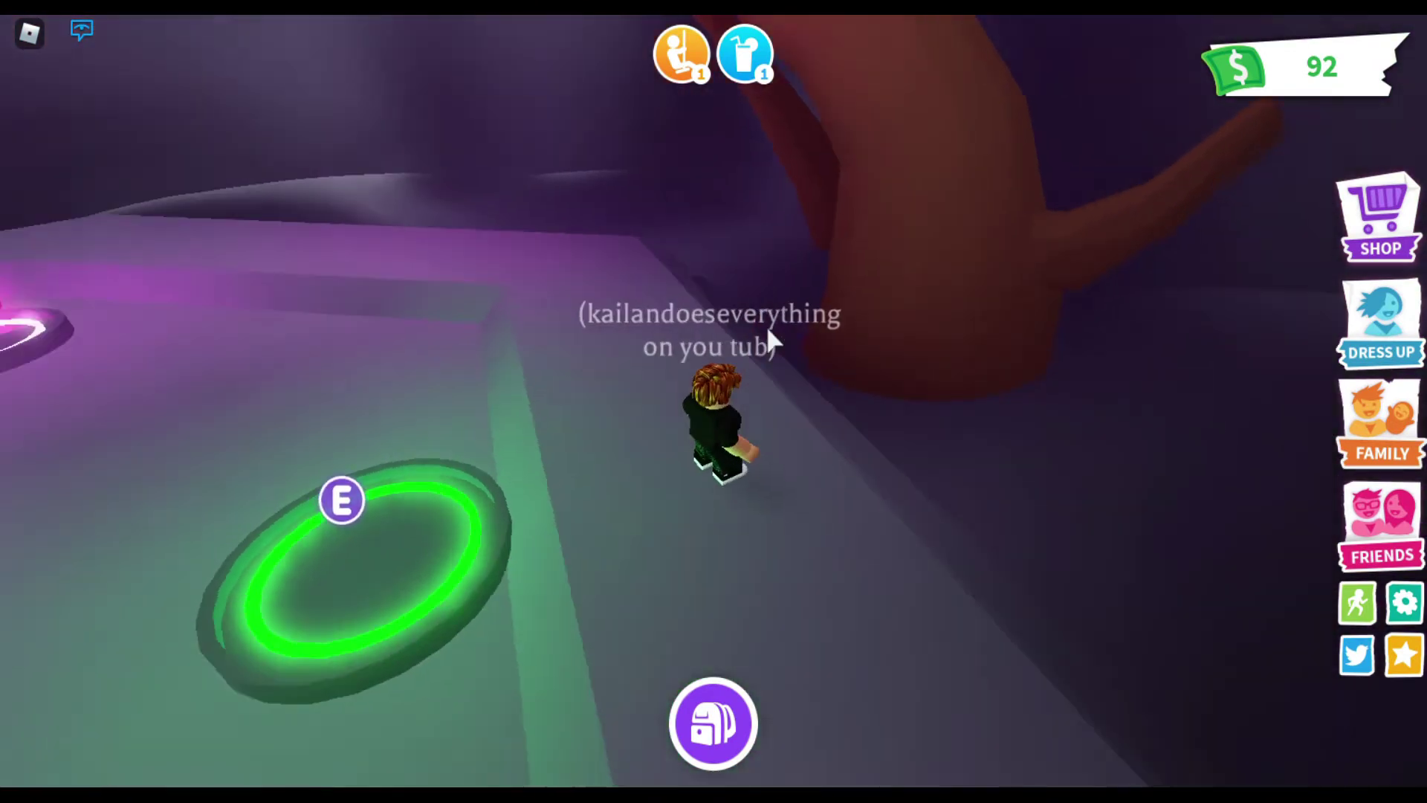
key("s")
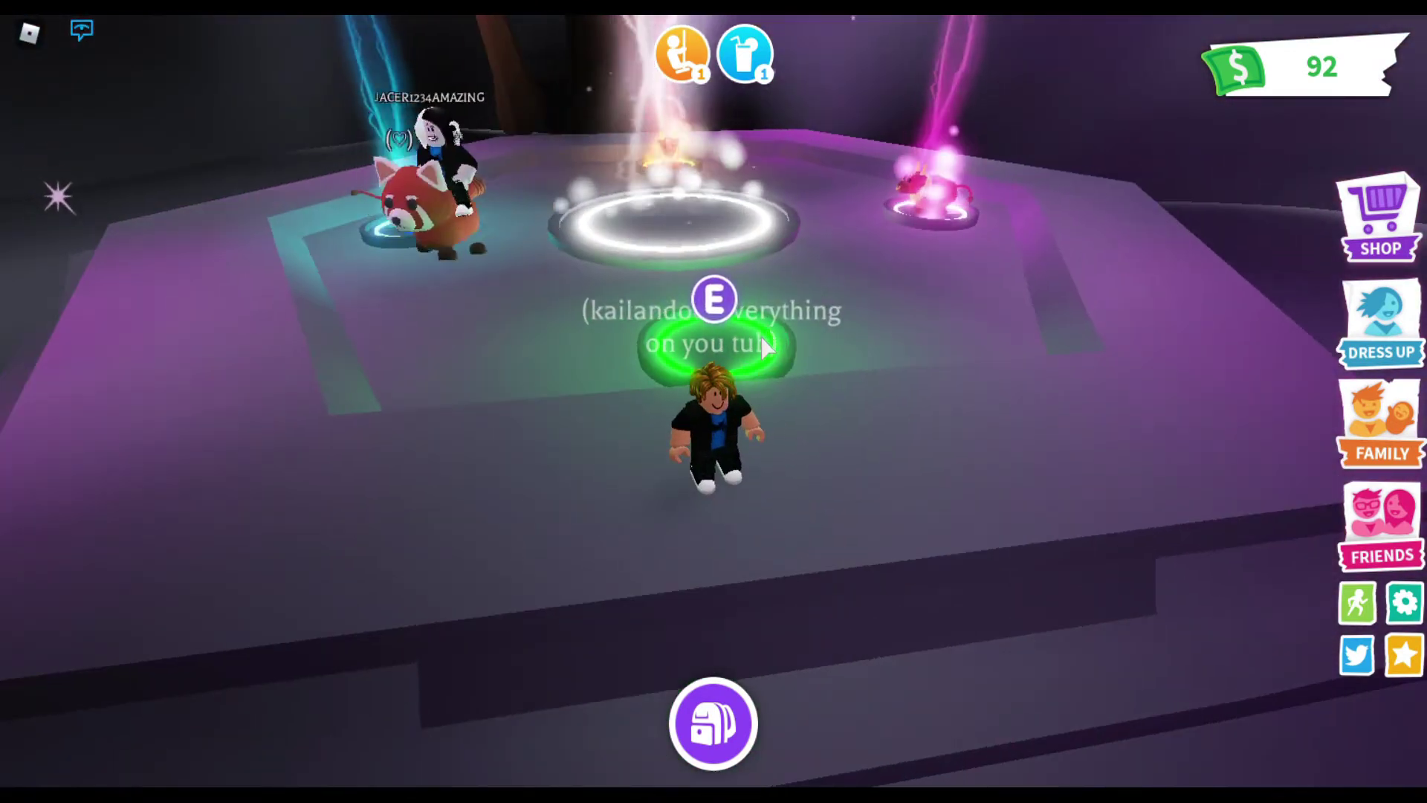
key("Right")
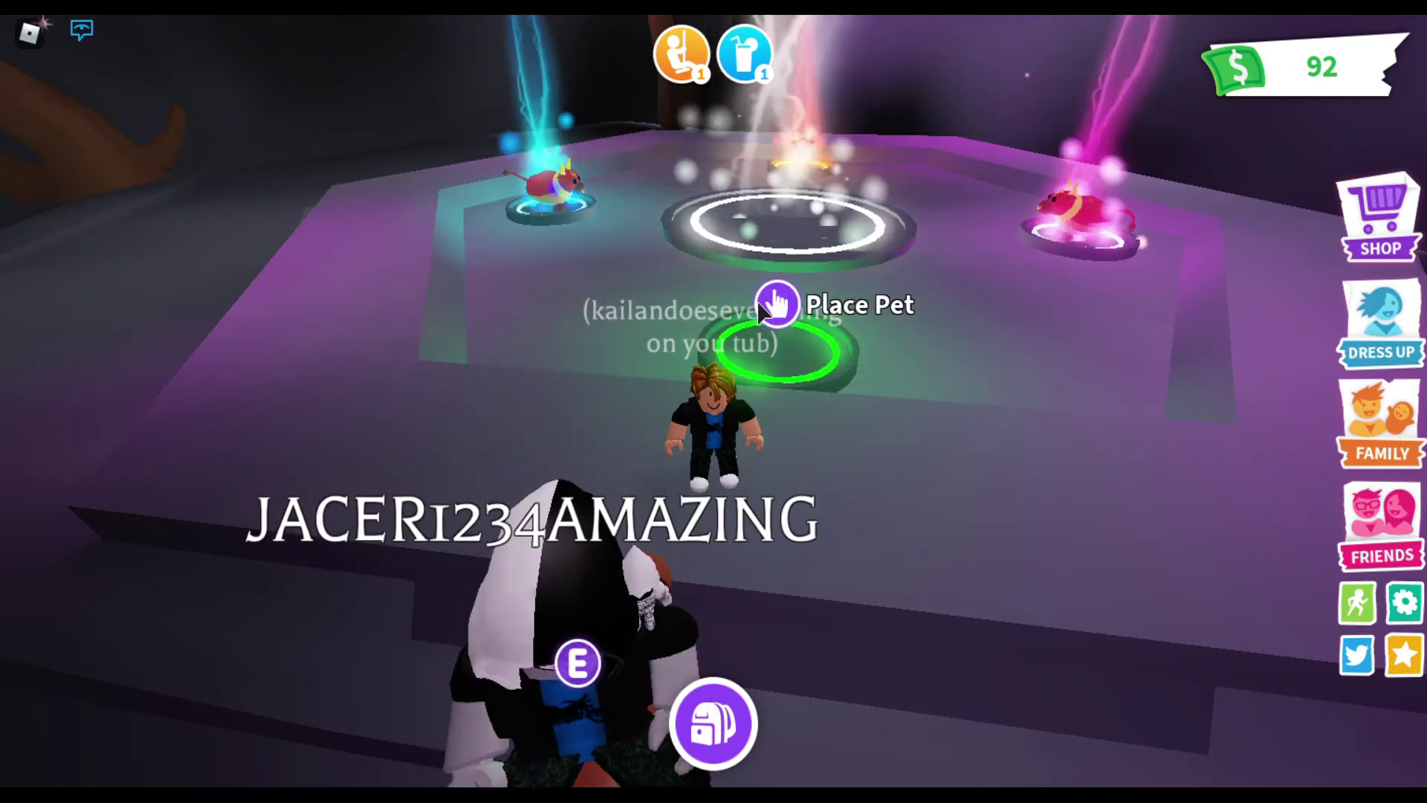
left_click(773, 303)
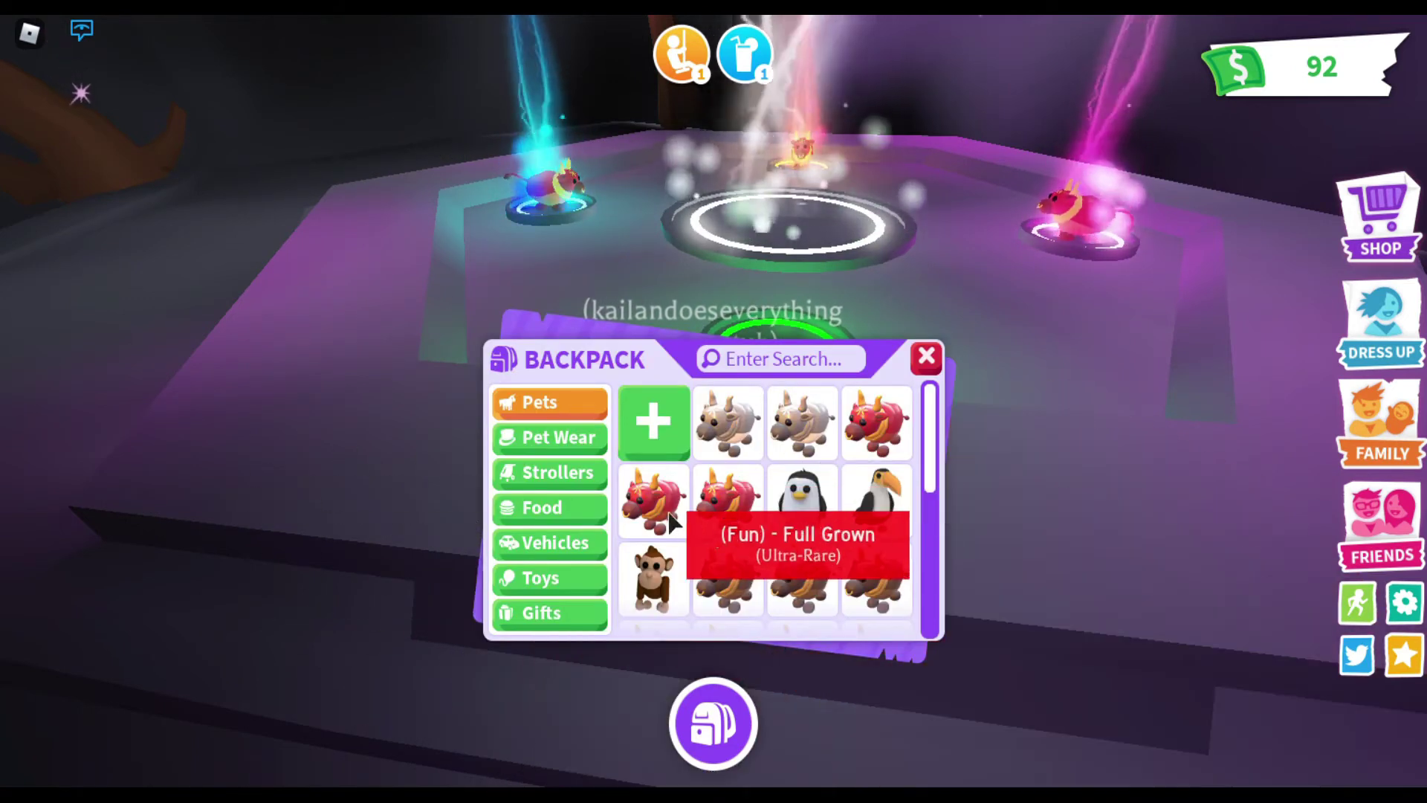
left_click(726, 506)
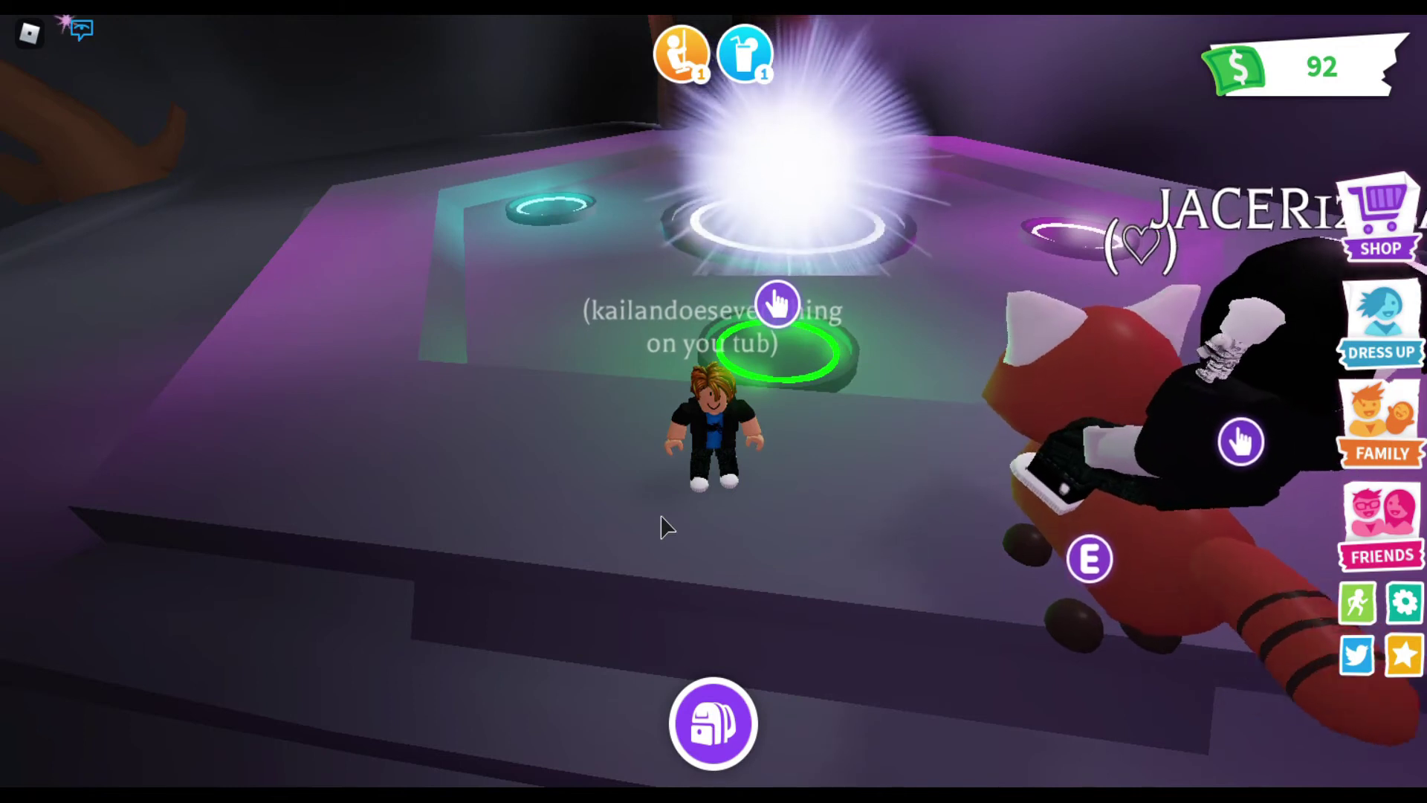
Step: After the fusion, find Lunar Ox - Reborn (Neon) in the Backpack
mouse_move(666, 528)
left_mouse_down()
mouse_move(644, 463)
mouse_move(736, 666)
left_mouse_up()
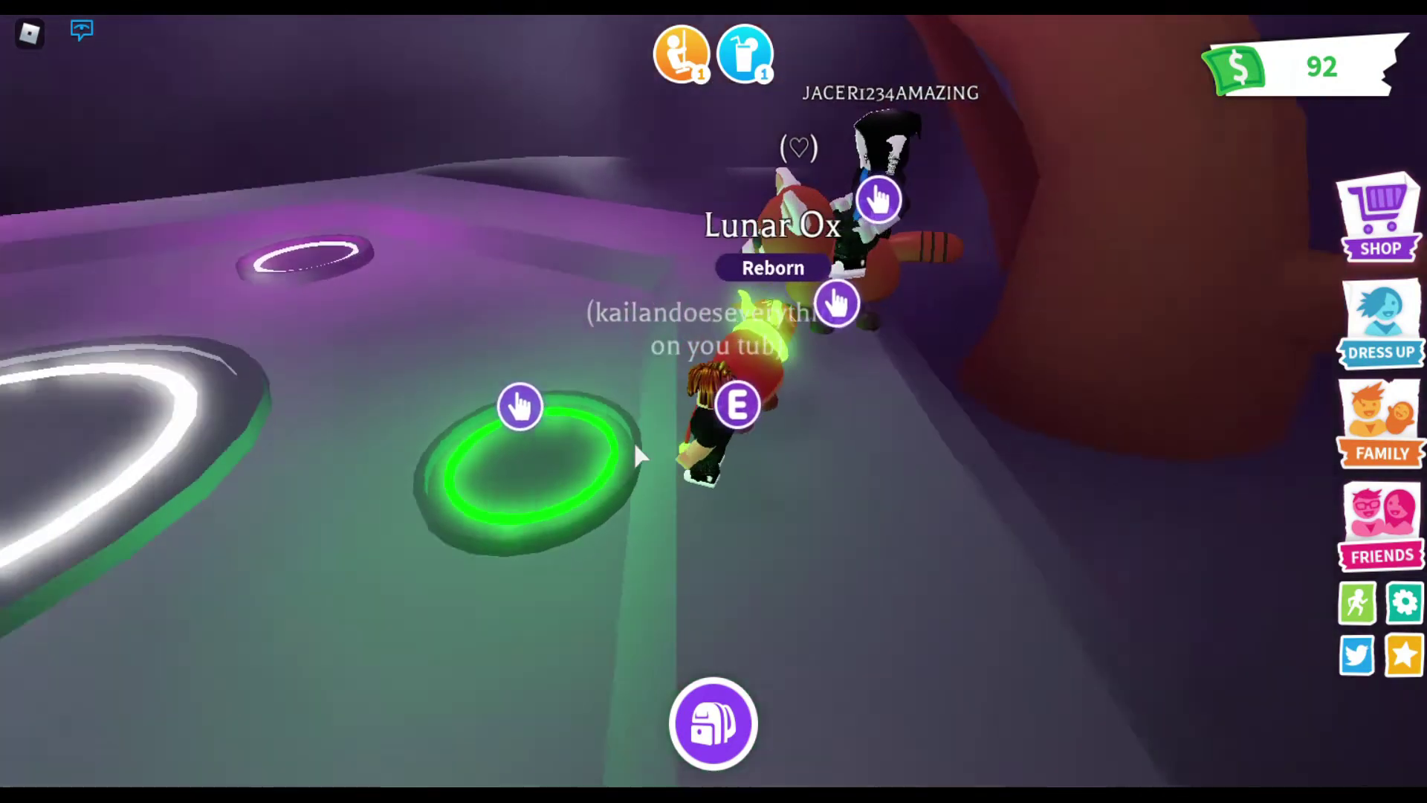
left_click(714, 721)
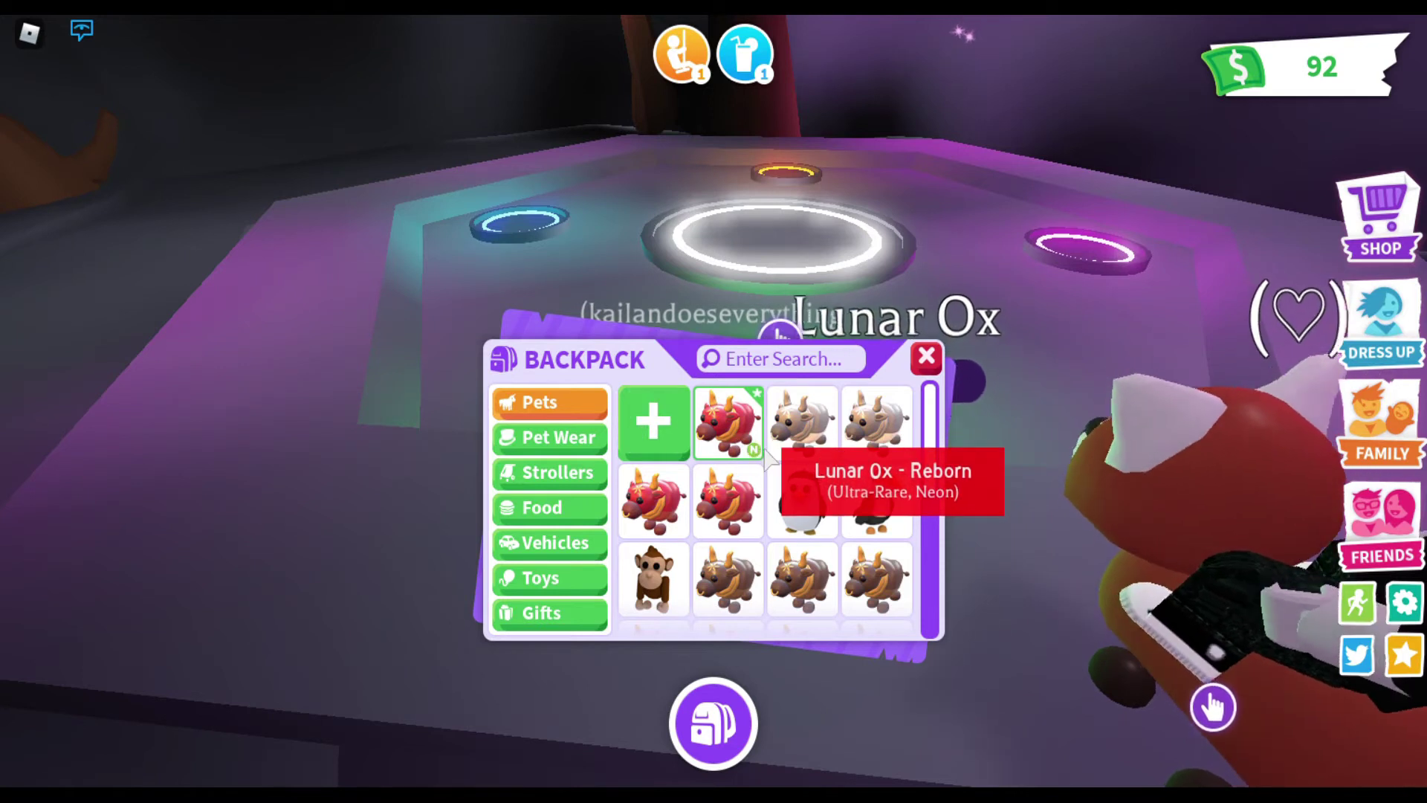
Step: Close the Backpack and walk around the ring platform with the neon Lunar Ox following
left_click(927, 357)
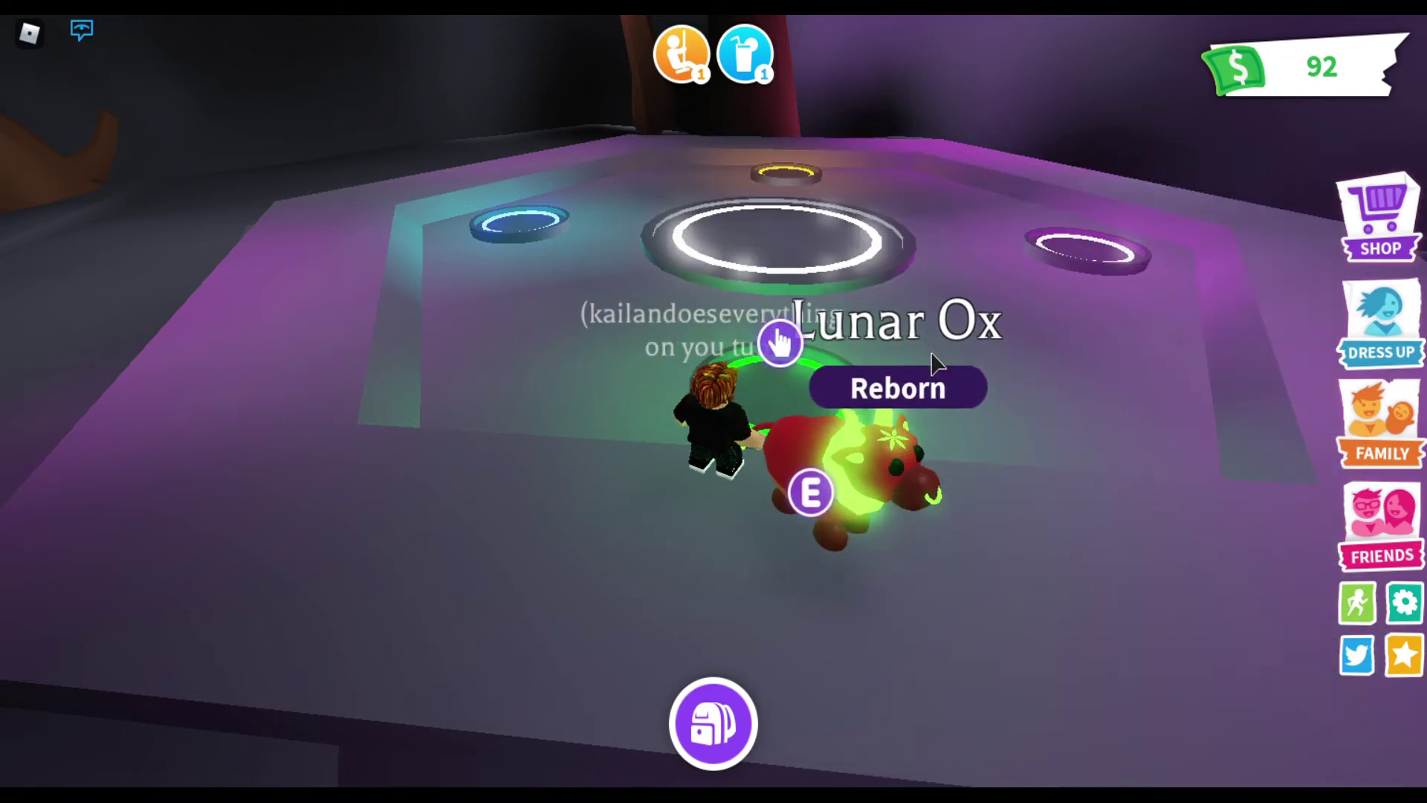
key("w")
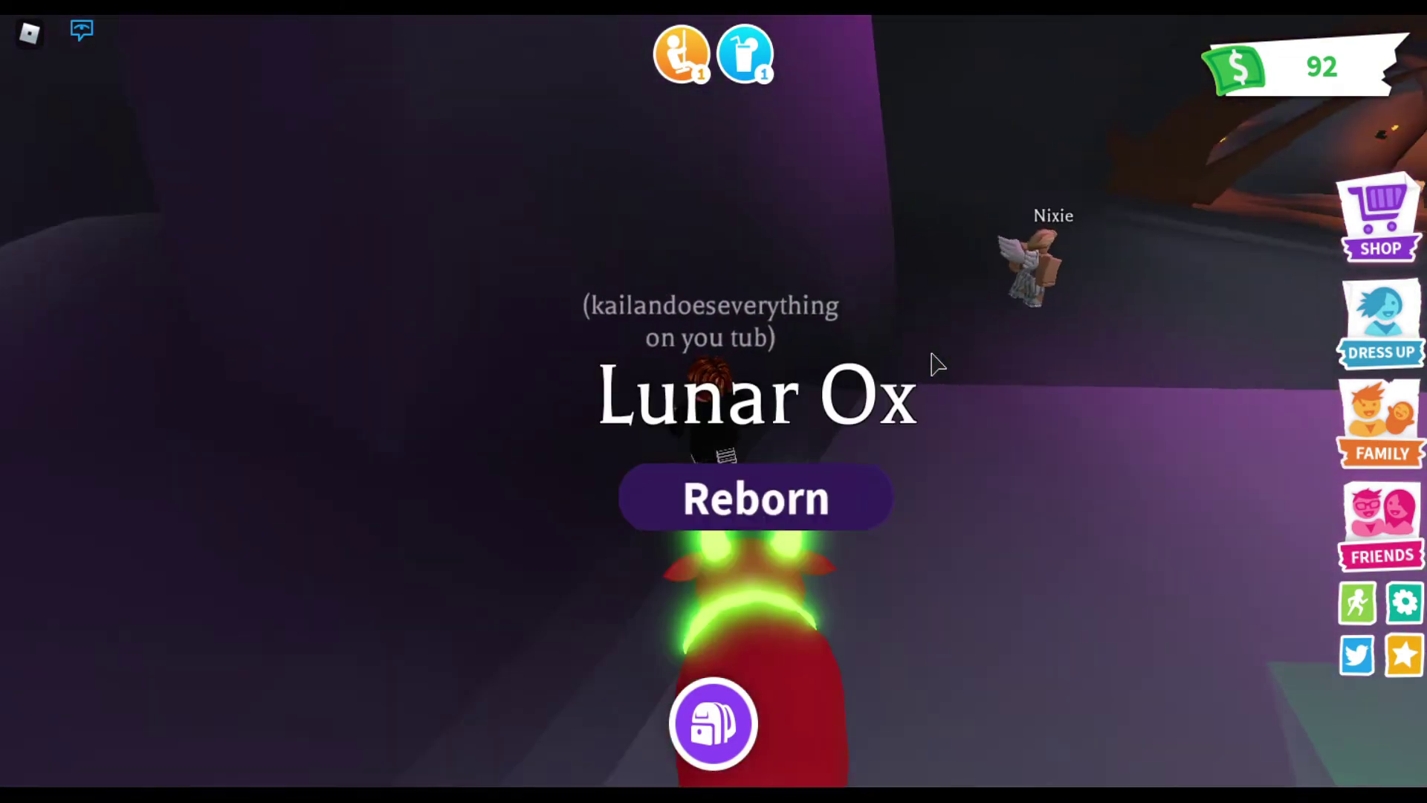
left_click_drag(937, 363, 1018, 245)
key("w")
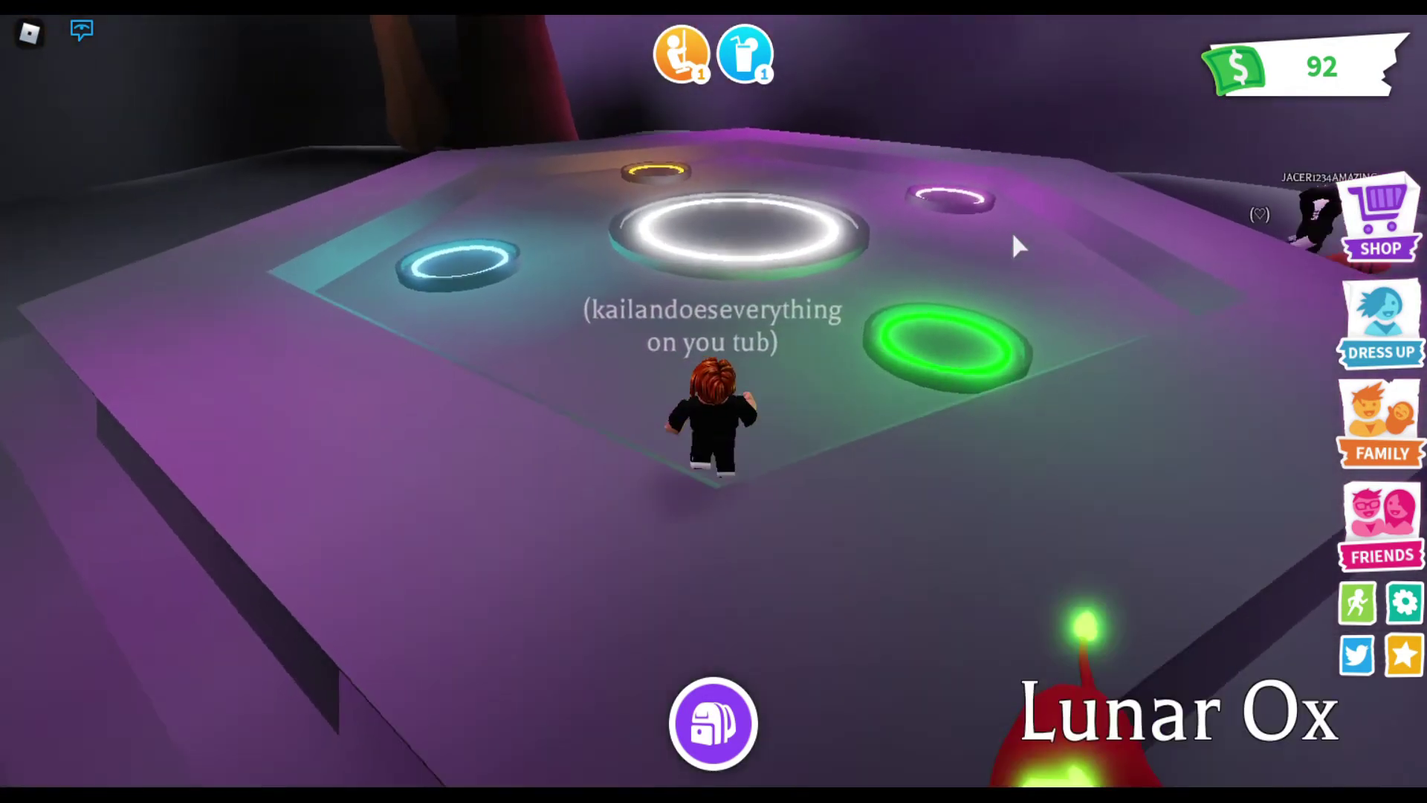